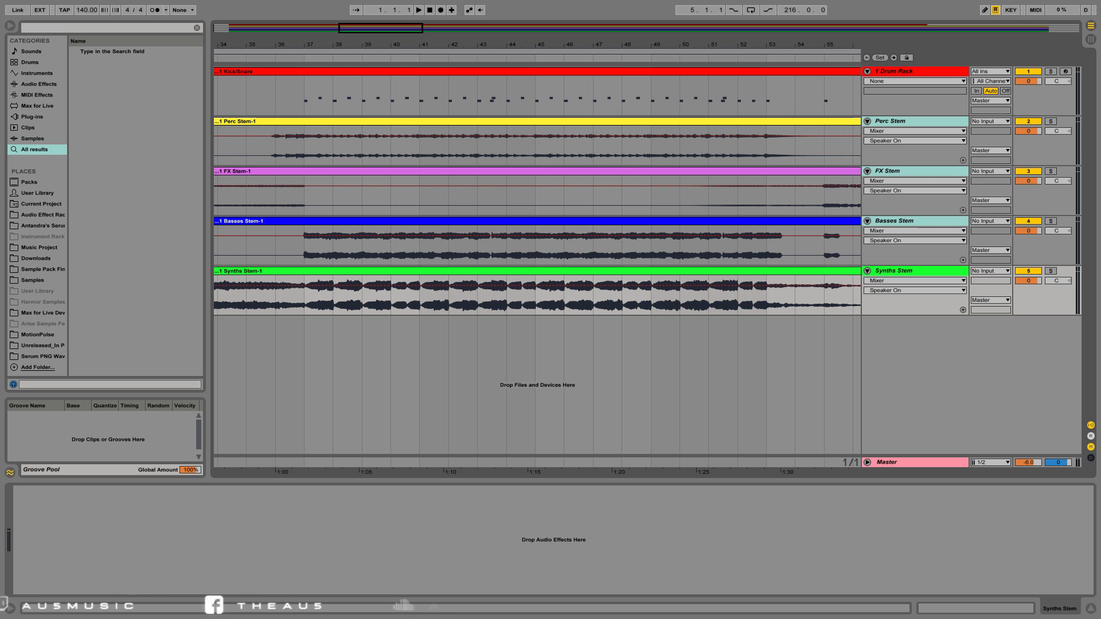
# - Play the arrangement from bar 36 to hear the drums with the stems, and stop playback
pyautogui.click(275, 87)
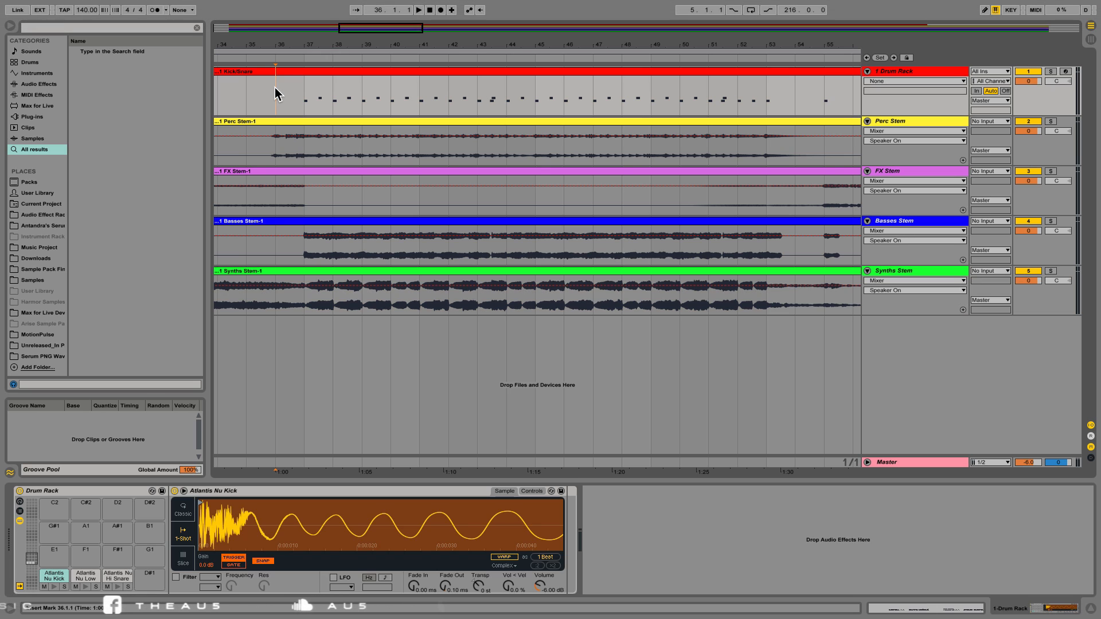
pyautogui.press('space')
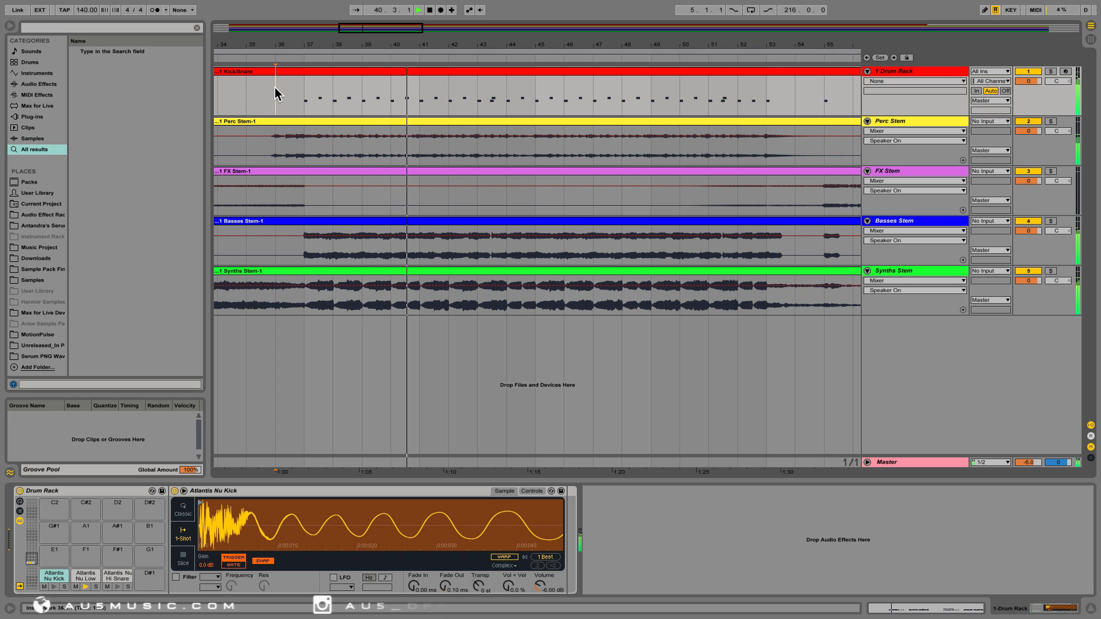
pyautogui.press('space')
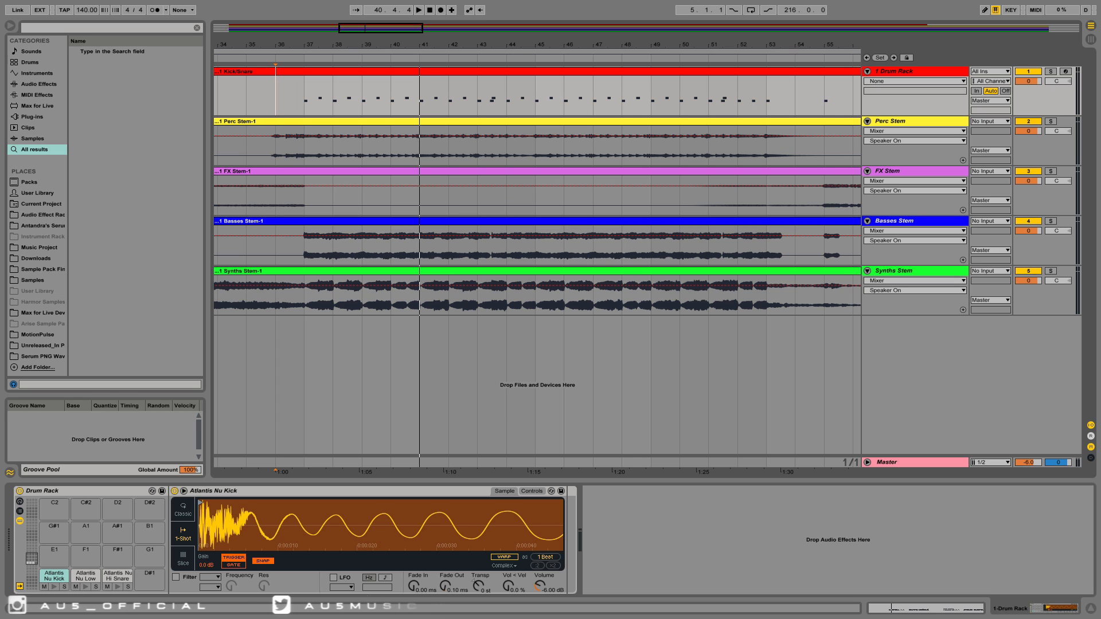
# - Insert a new return track and select it
pyautogui.rightClick(901, 392)
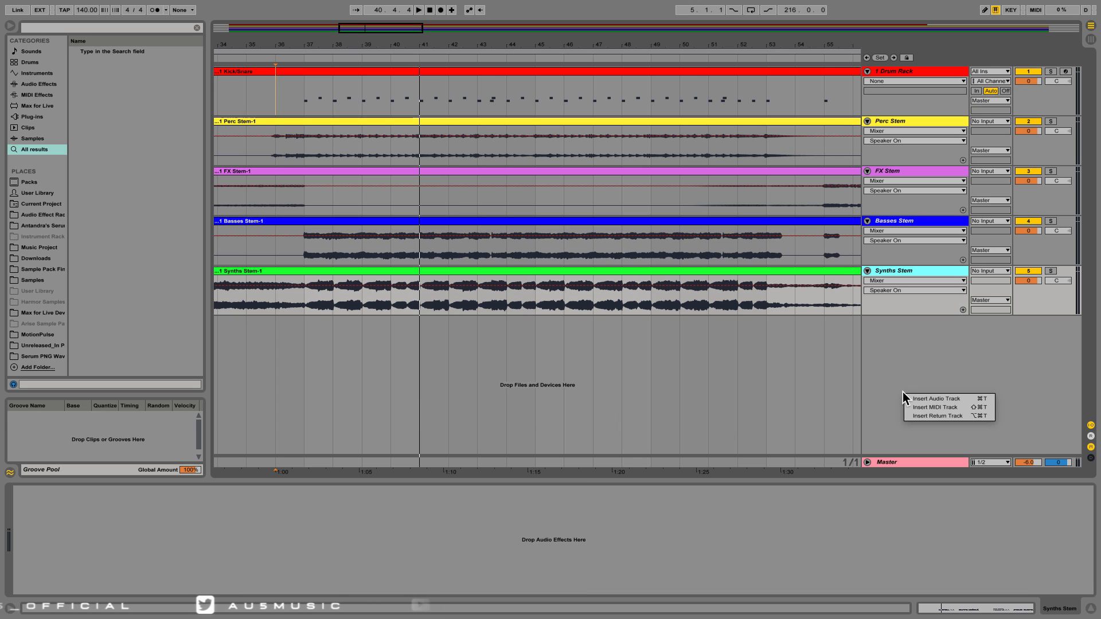
pyautogui.click(923, 412)
pyautogui.click(914, 451)
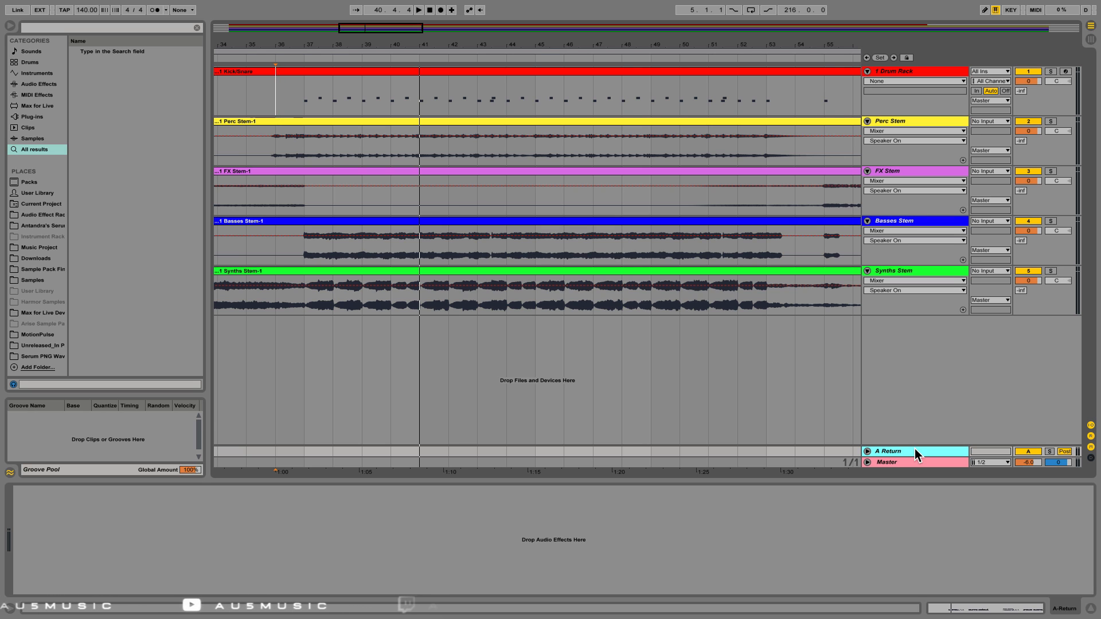
# - Route the Perc, FX, Basses and Synths stem tracks to Sends Only and raise their A sends to 0 dB
pyautogui.click(936, 271)
pyautogui.click(917, 122)
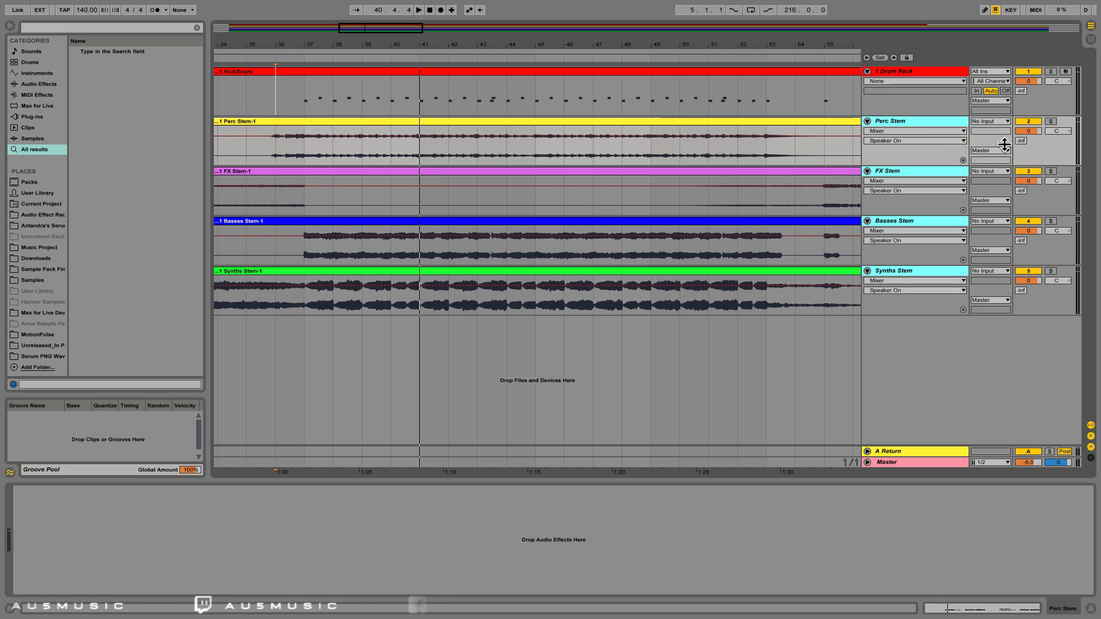
pyautogui.click(1006, 151)
pyautogui.click(994, 213)
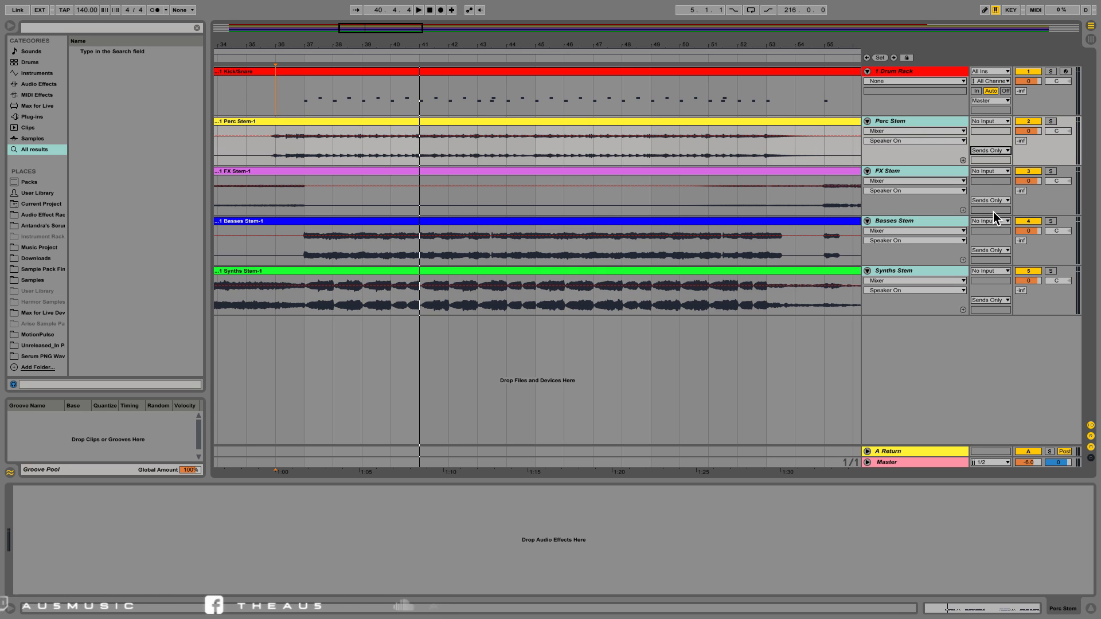
pyautogui.moveTo(1021, 190); pyautogui.dragTo(1020, 160)
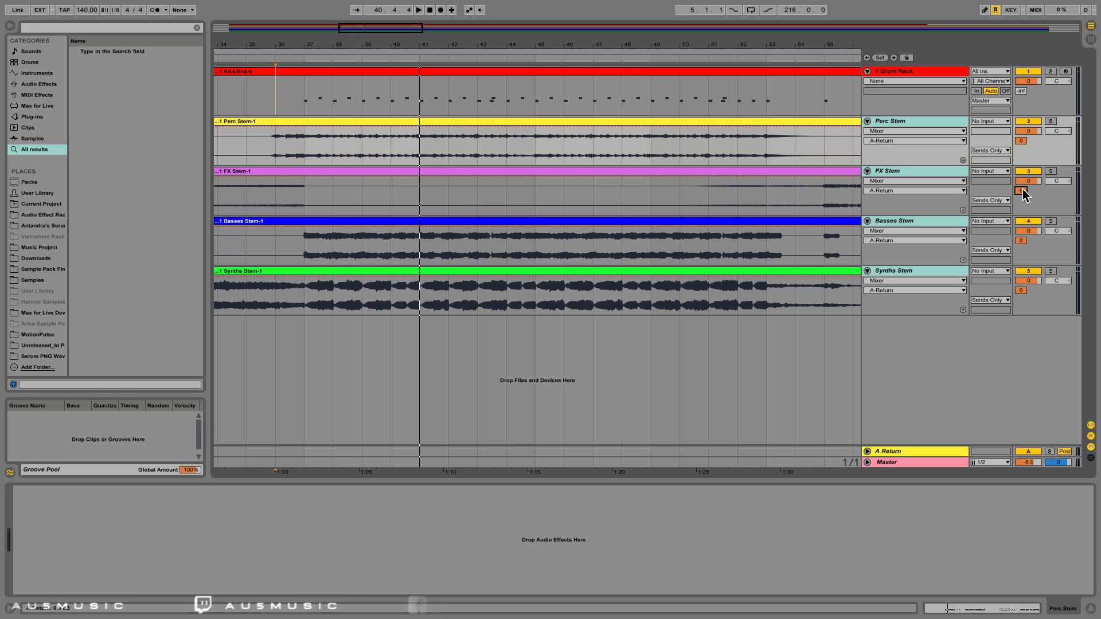
# - Search the browser for "serumfx" and load SerumFX onto return track A
pyautogui.hotkey('ctrl', 'f')
pyautogui.write('serumfx')
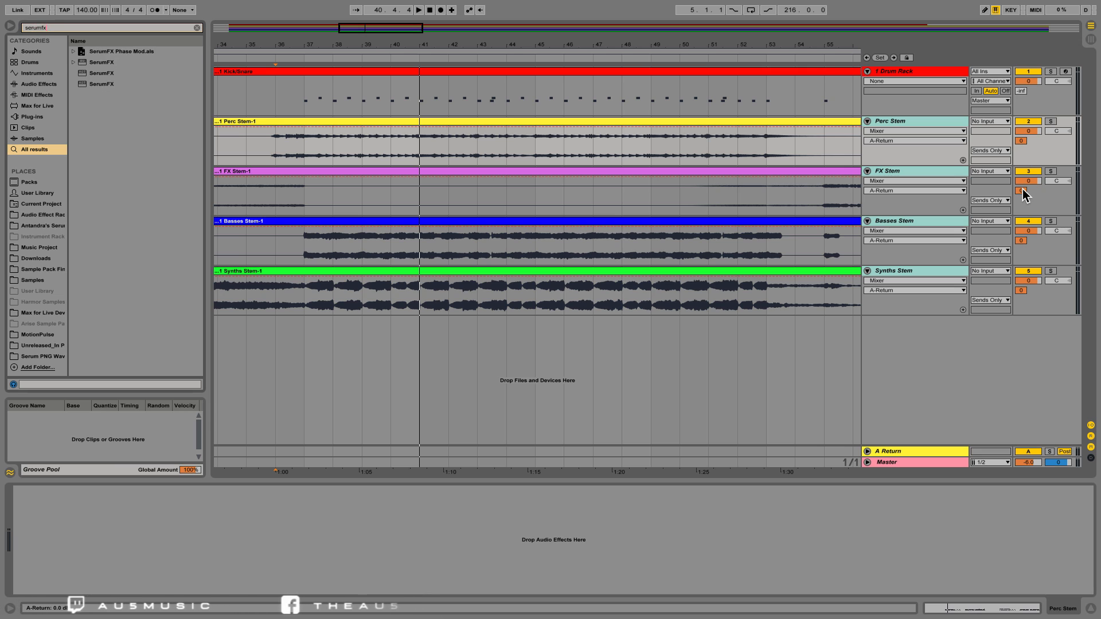
pyautogui.press('Down')
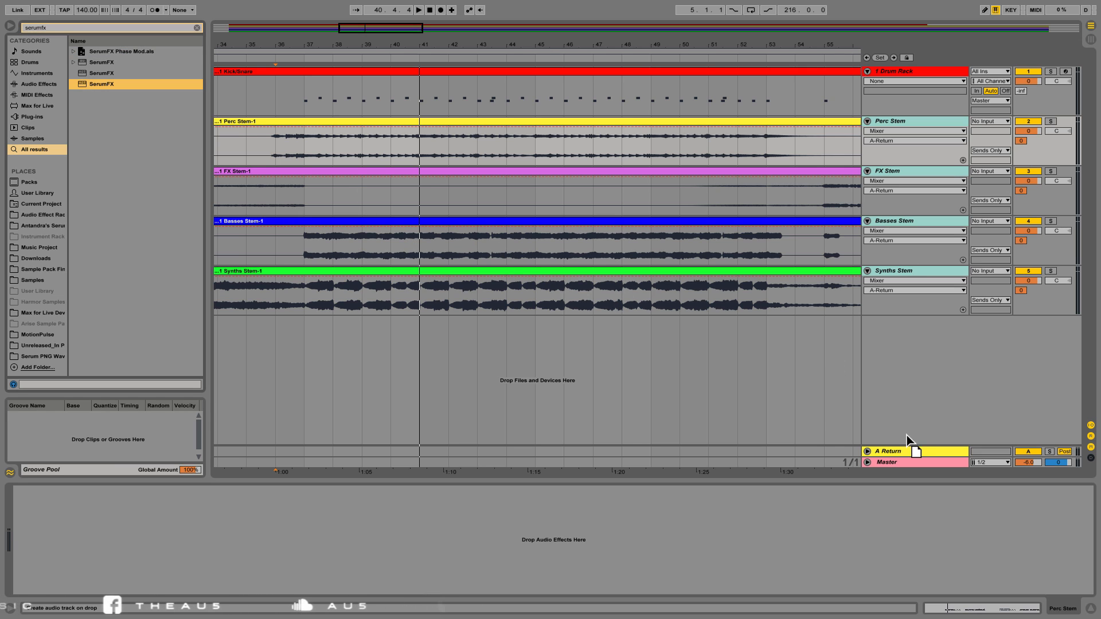
pyautogui.moveTo(906, 453); pyautogui.dragTo(905, 451)
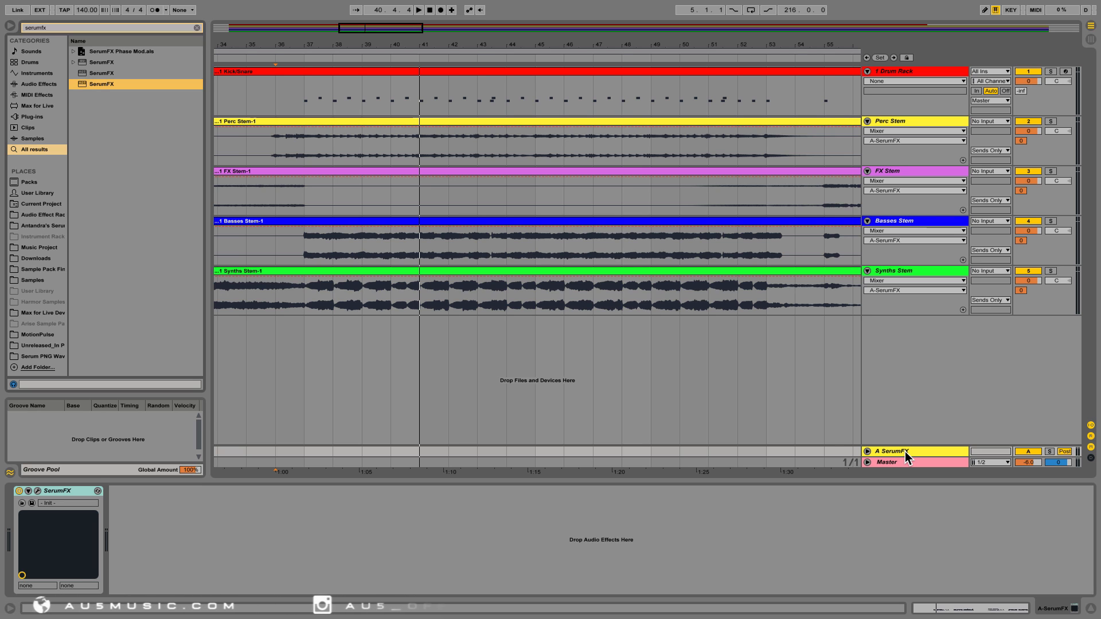
# - Show the Drum Rack's chain list and add an External Instrument as a new chain
pyautogui.click(925, 71)
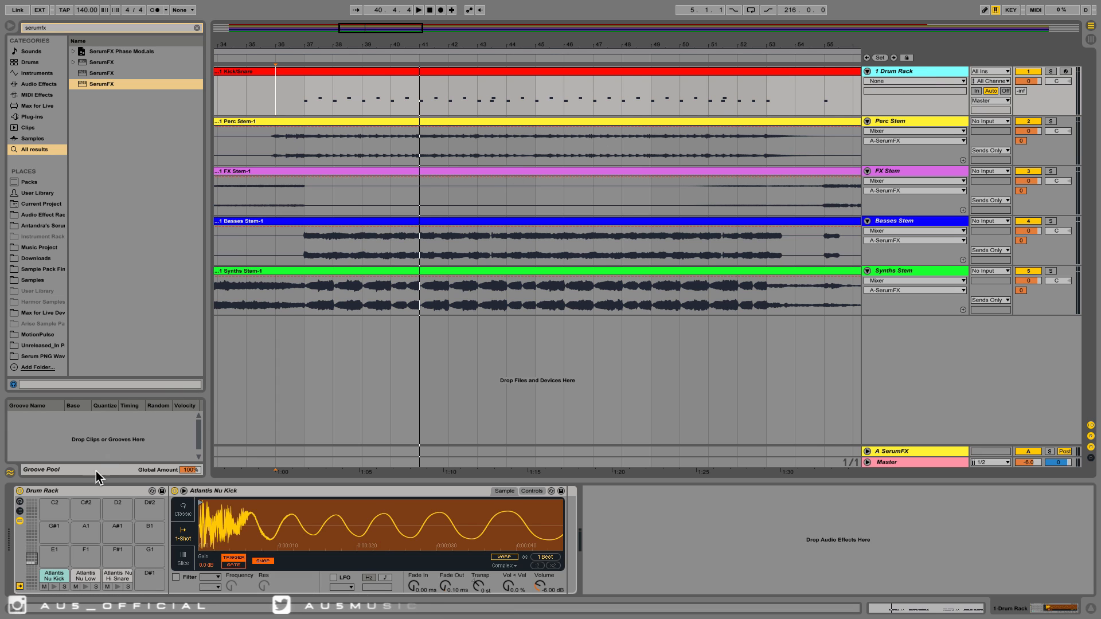
pyautogui.click(18, 512)
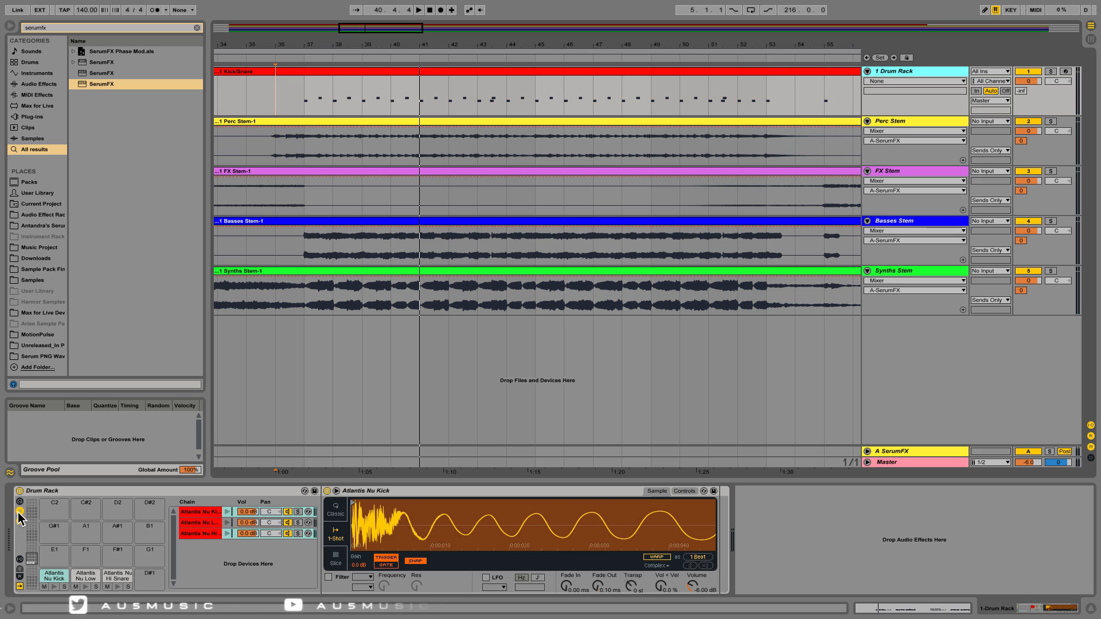
pyautogui.hotkey('ctrl', 'f')
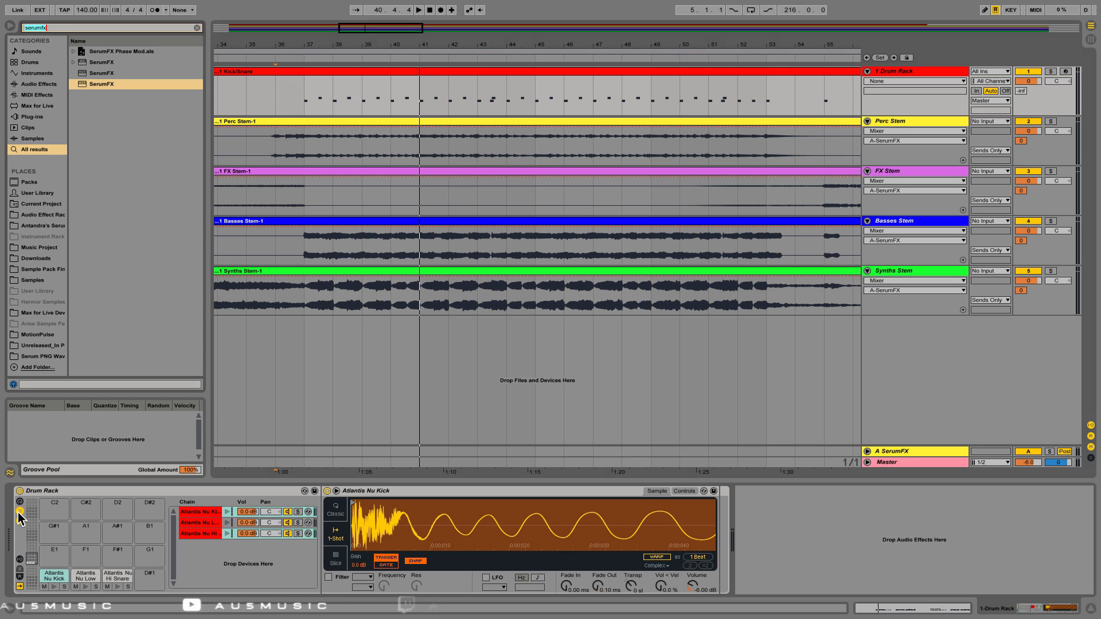
pyautogui.write('external in')
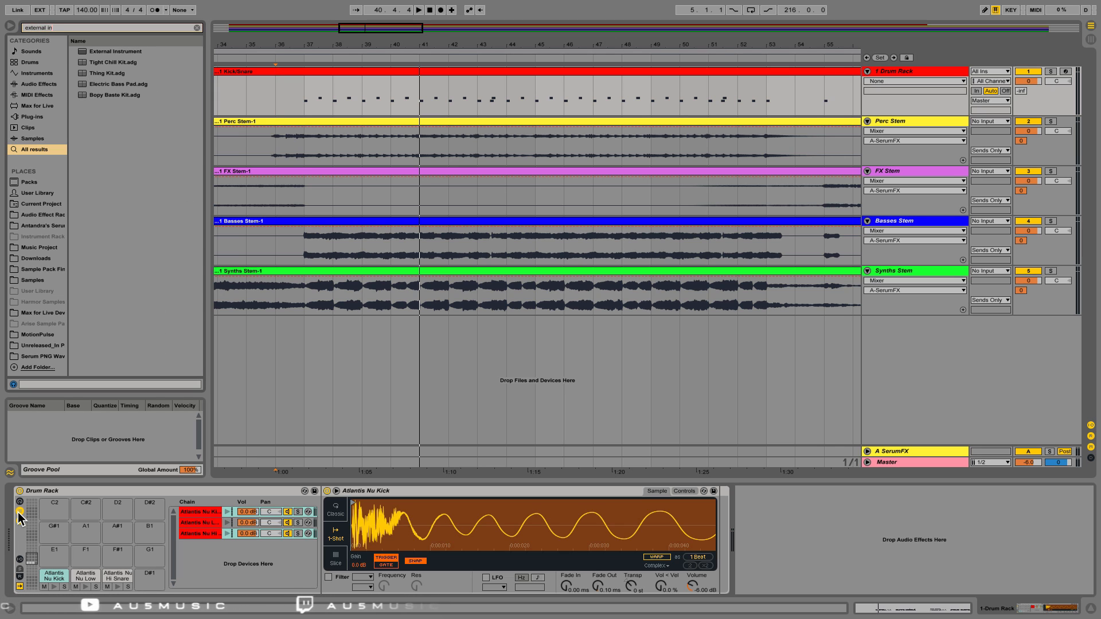
pyautogui.moveTo(104, 51); pyautogui.dragTo(221, 562)
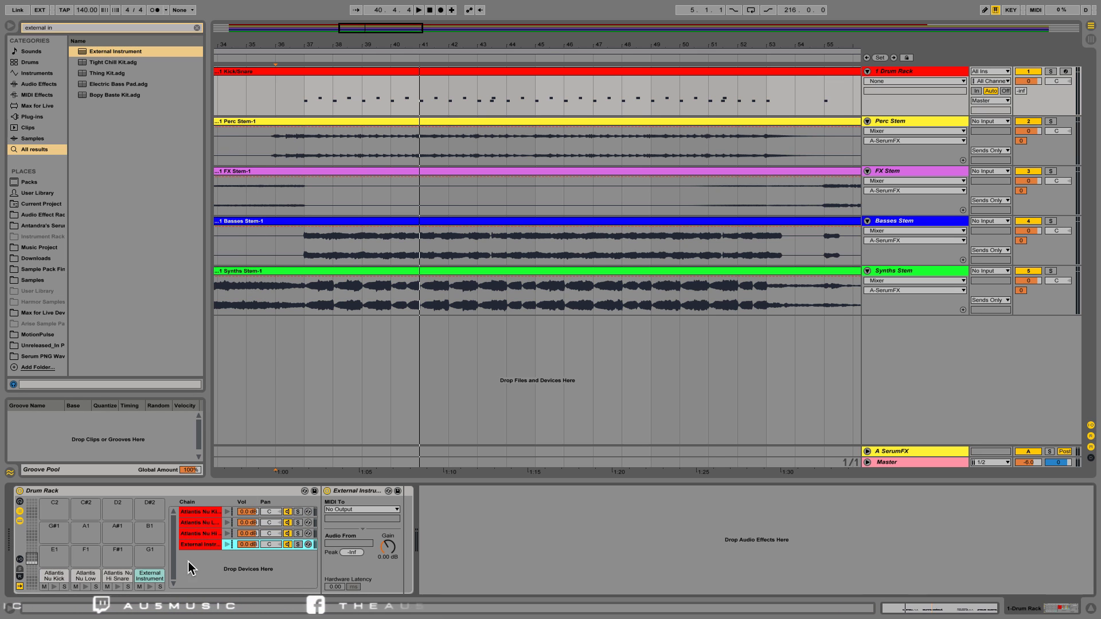
# - Show the Drum Rack's input/output settings and set the External Instrument chain to receive All Notes
pyautogui.click(19, 559)
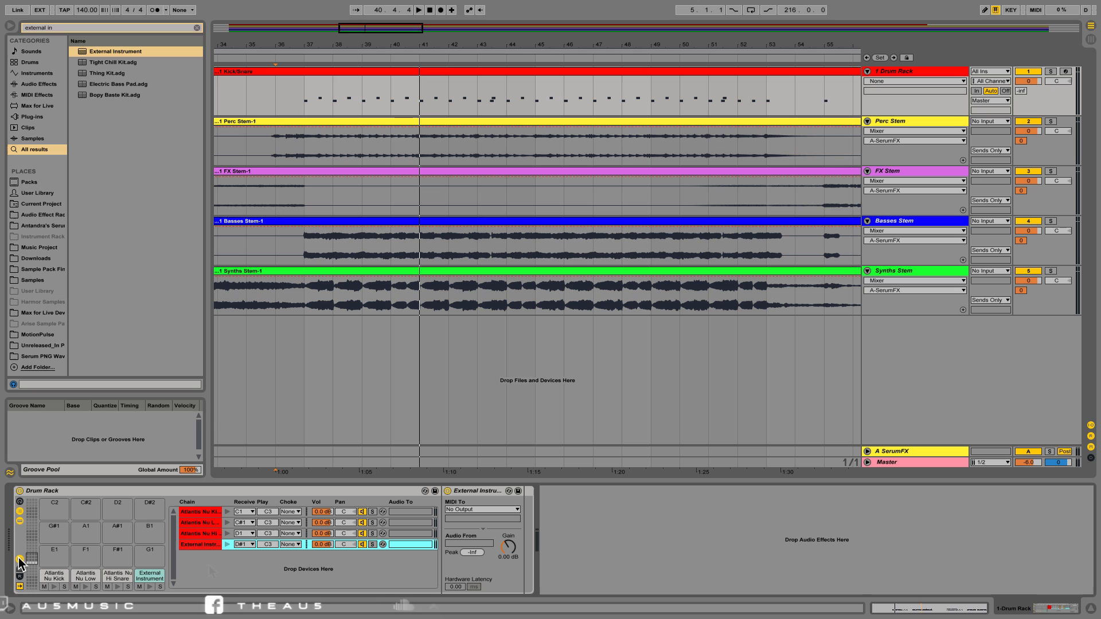
pyautogui.click(246, 545)
pyautogui.scroll(10, 270, 430)
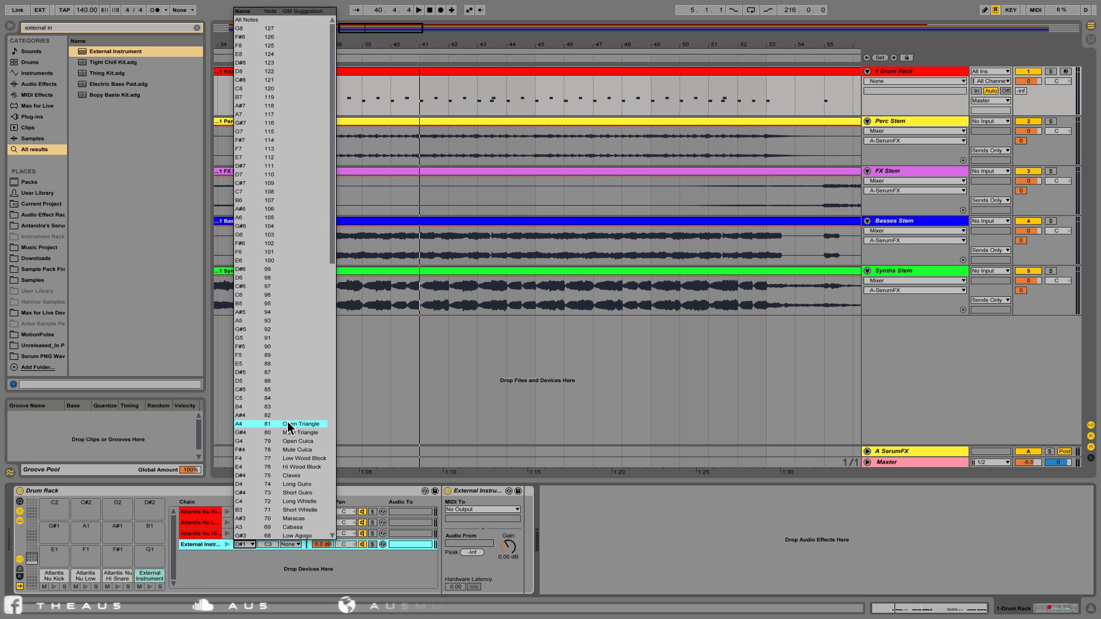
pyautogui.click(250, 20)
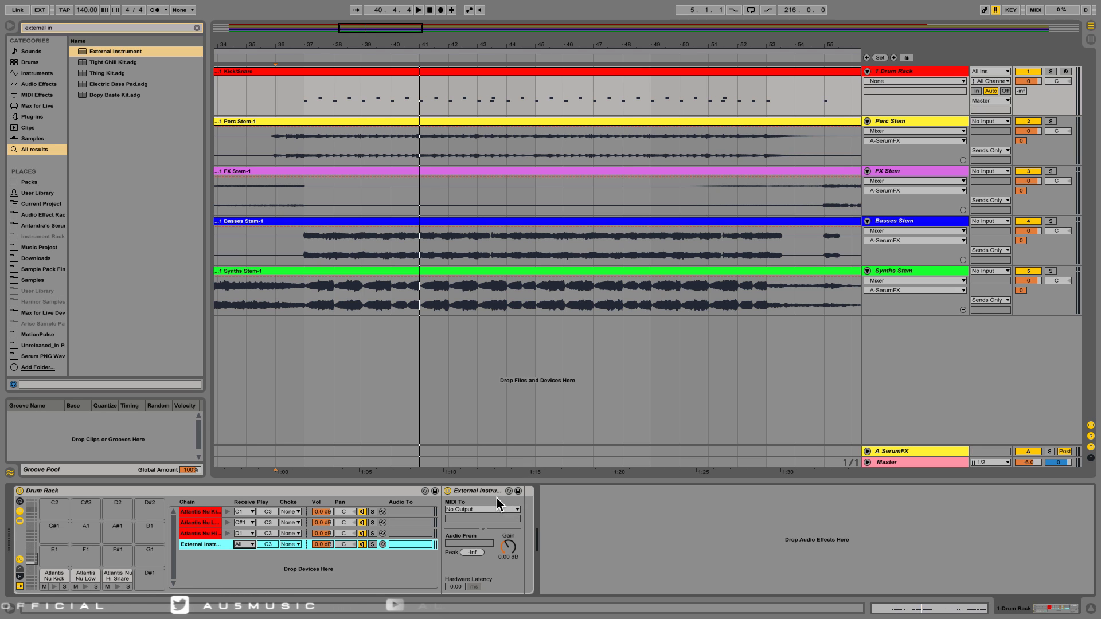
# - Group the Atlantis Nu Low Snare device into an Instrument Rack
pyautogui.click(85, 574)
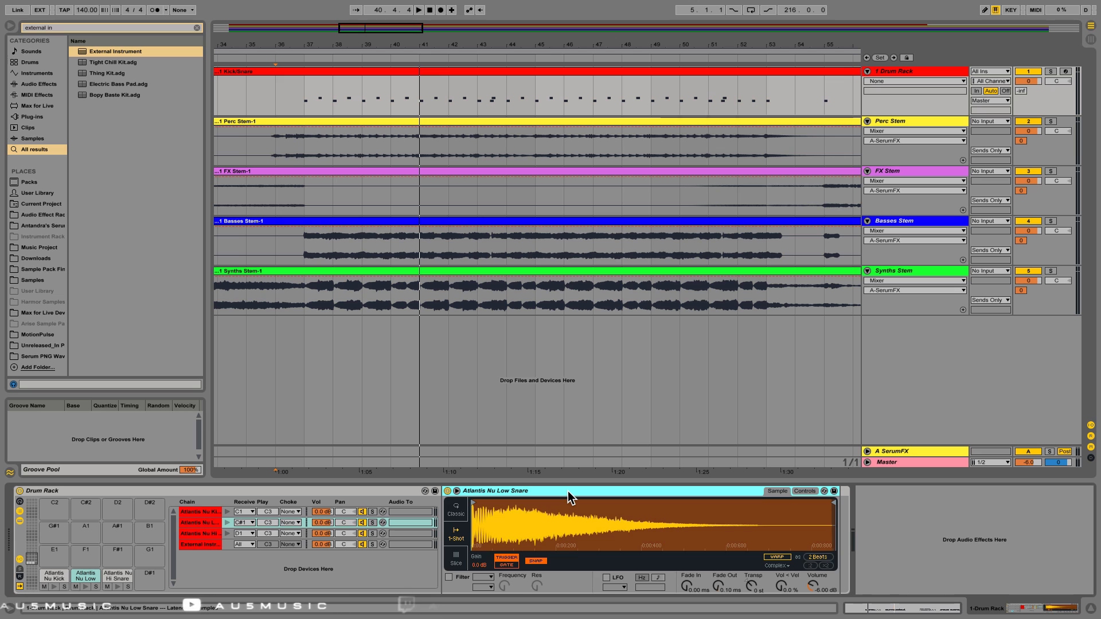
pyautogui.hotkey('ctrl', 'g')
pyautogui.click(447, 511)
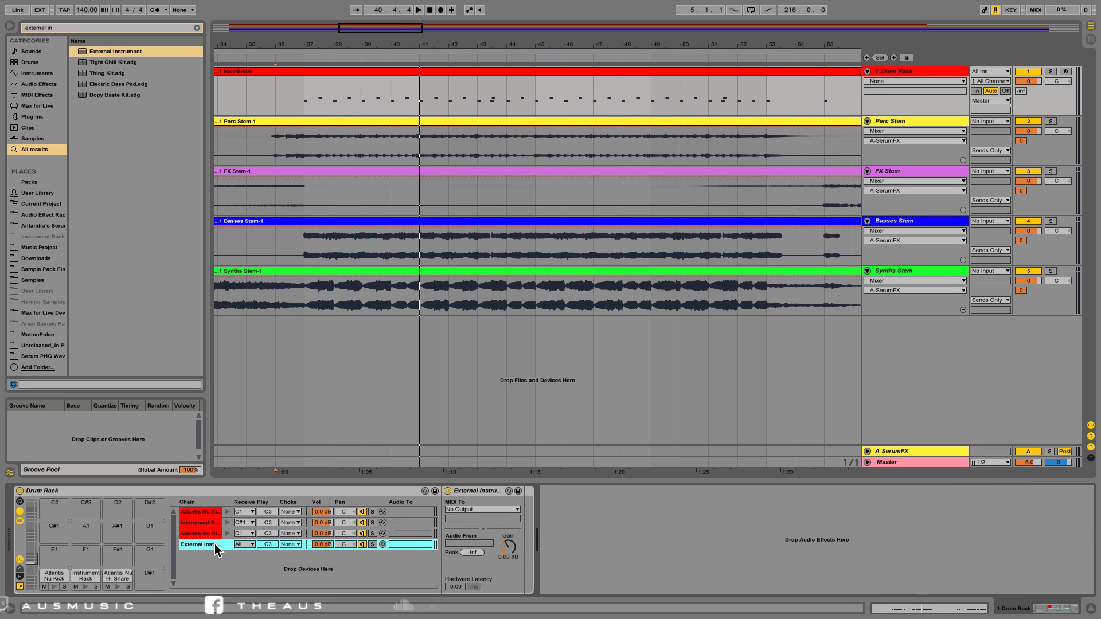
# - Set the External Instrument's MIDI output to A-SerumFX and open the SerumFX plug-in window on the return track
pyautogui.click(500, 509)
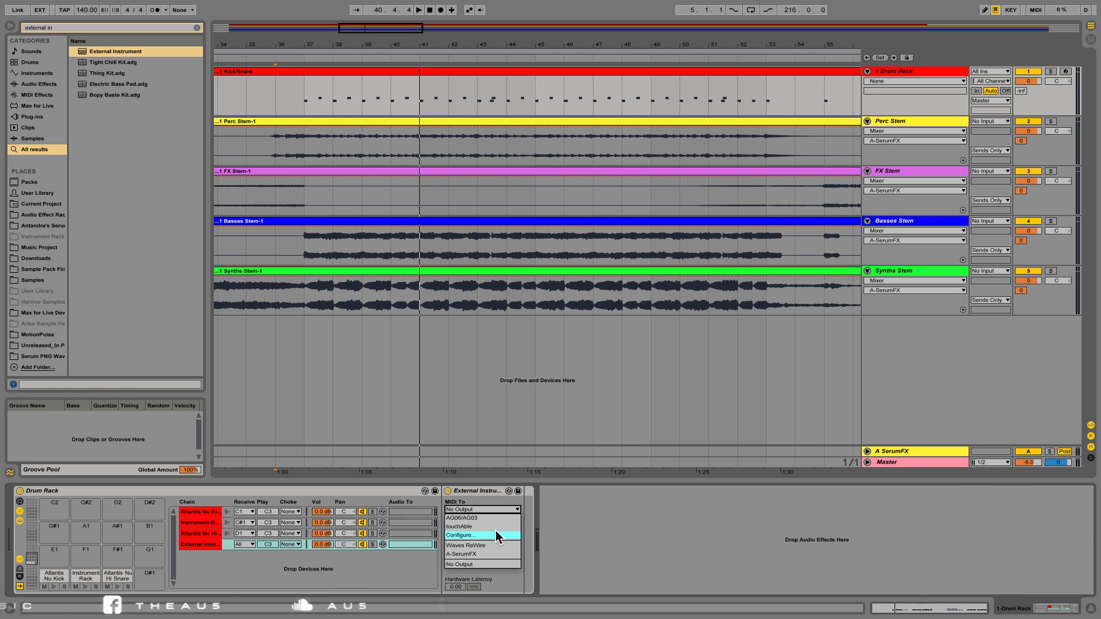
pyautogui.click(497, 554)
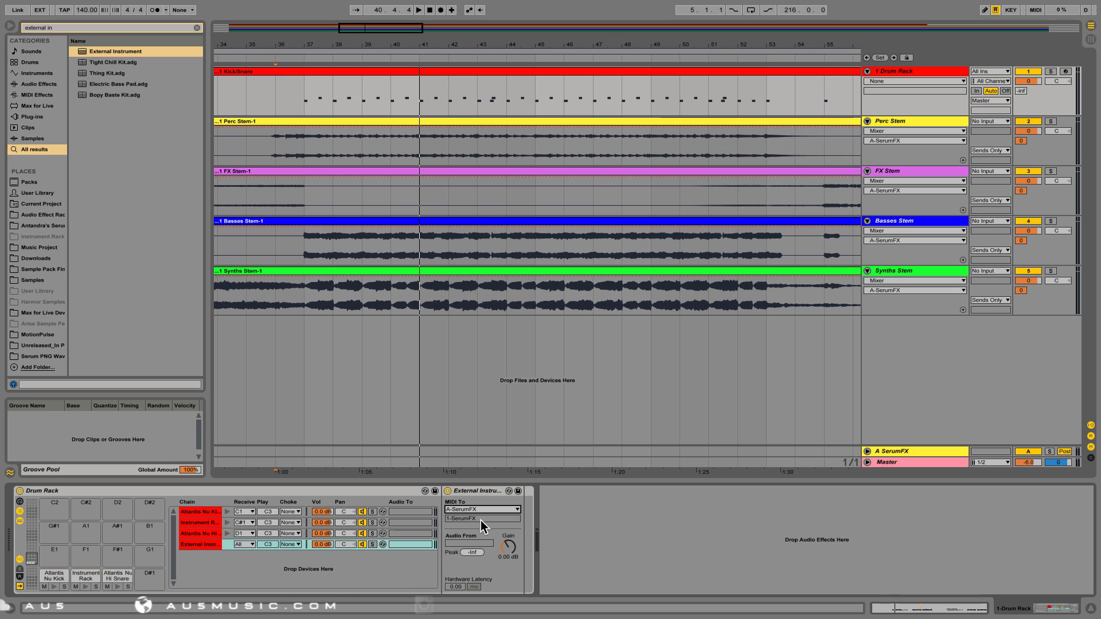
pyautogui.click(893, 451)
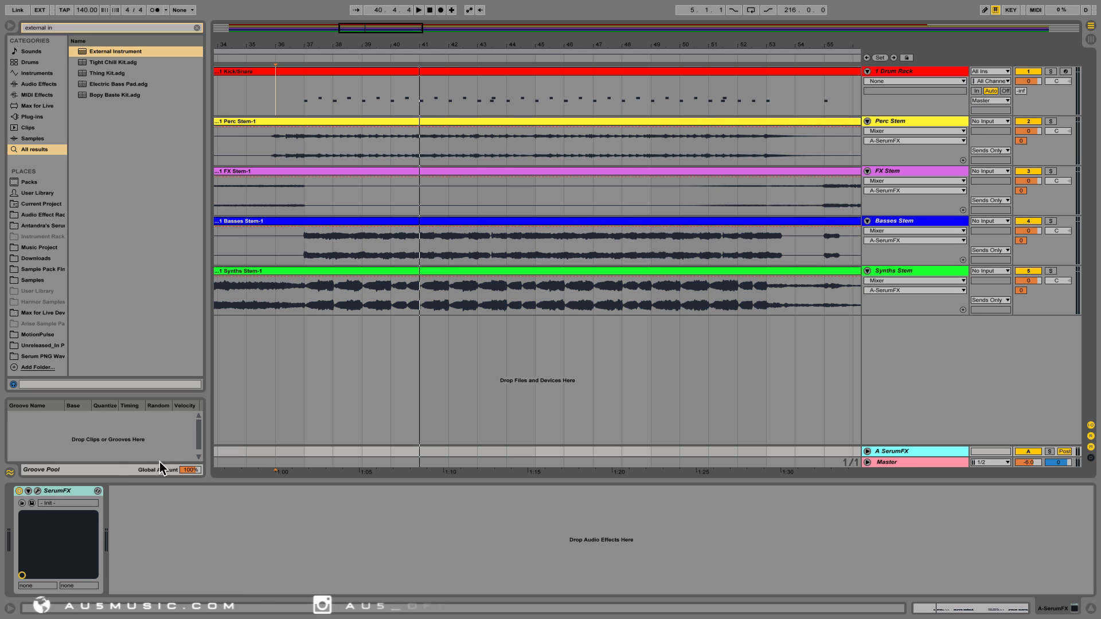
pyautogui.click(37, 491)
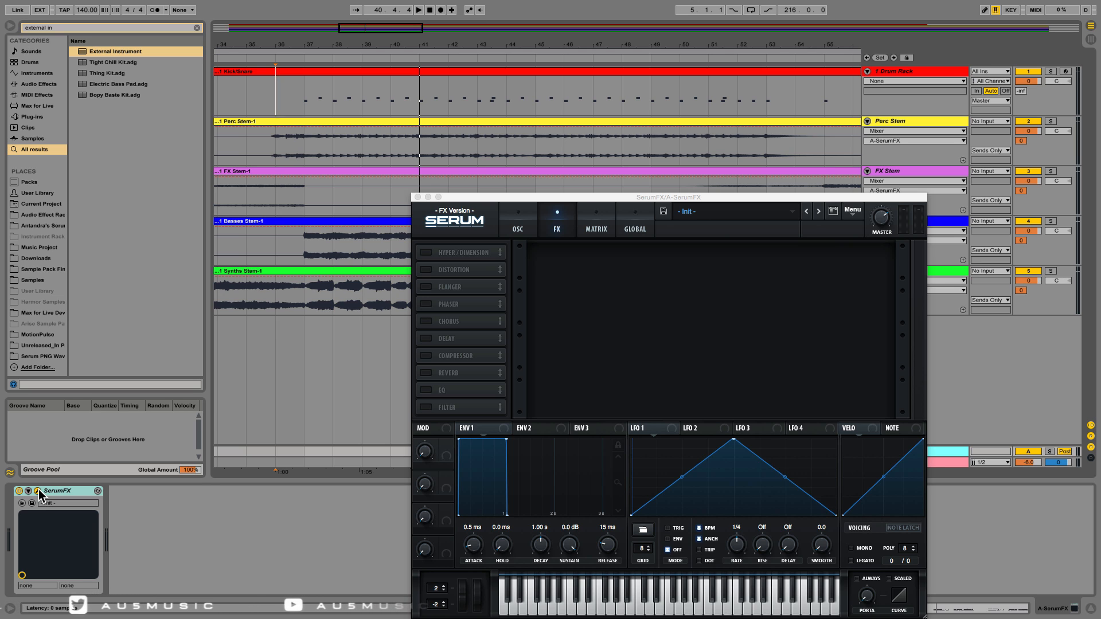
# - Enable the Distortion effect in SerumFX and set its type to X-Shaper
pyautogui.click(425, 270)
pyautogui.click(603, 263)
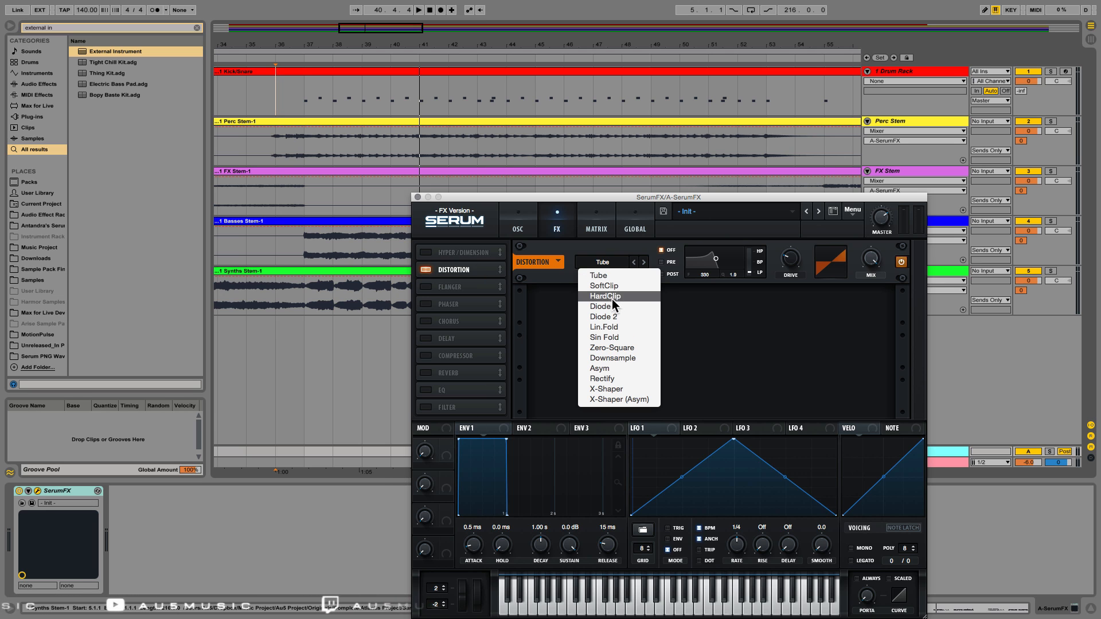
pyautogui.click(621, 387)
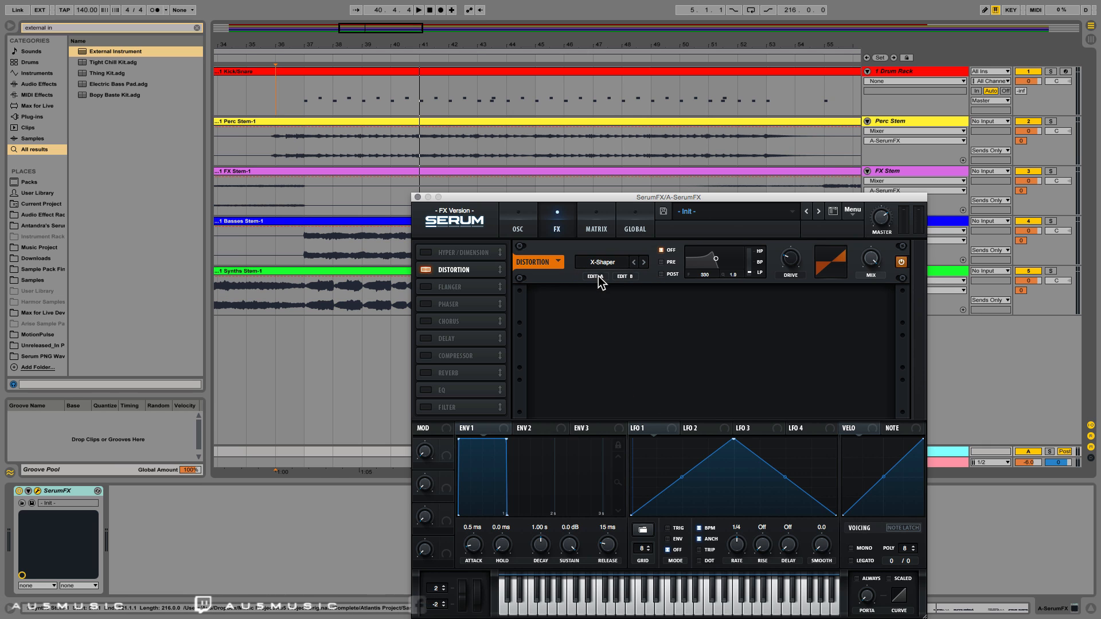
# - Load a flat zero-level shape from the Basic presets into Shaper A and close its editor
pyautogui.click(596, 277)
pyautogui.click(506, 377)
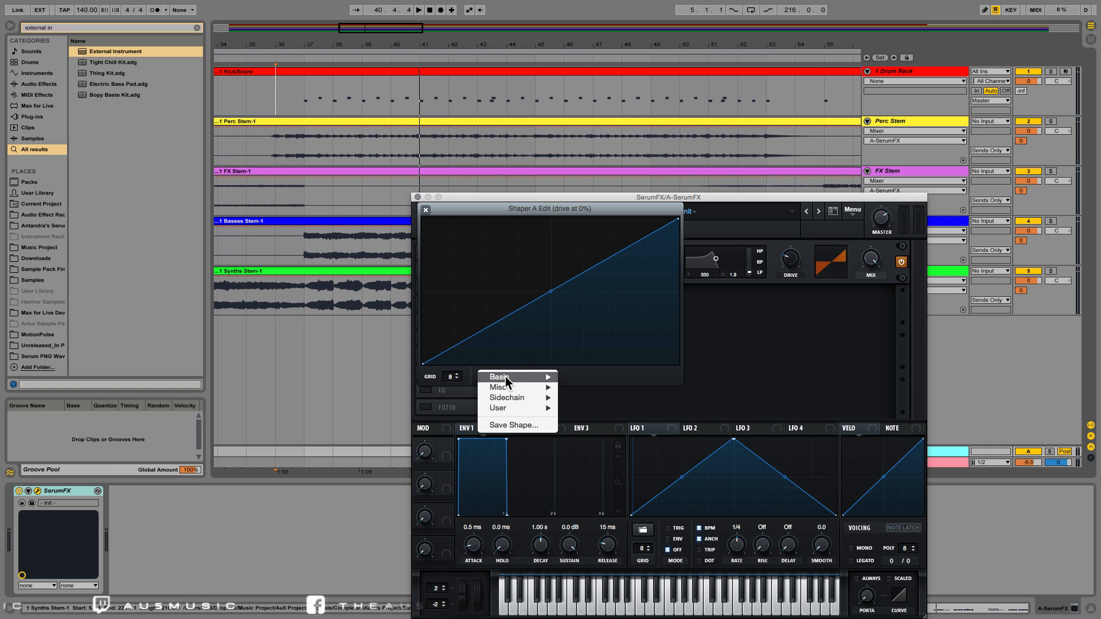
pyautogui.moveTo(505, 376)
pyautogui.click(587, 375)
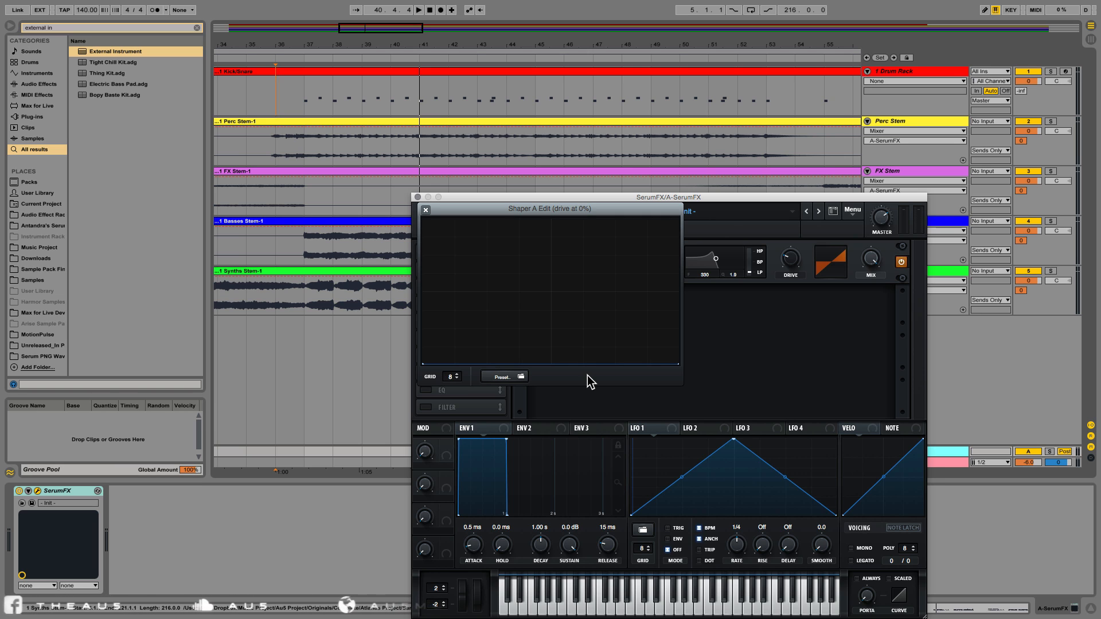
pyautogui.click(425, 209)
# - Assign LFO 1 to the distortion Mix and shape it as a curved rise that reaches full level at the midpoint and holds
pyautogui.moveTo(790, 258); pyautogui.dragTo(800, 332)
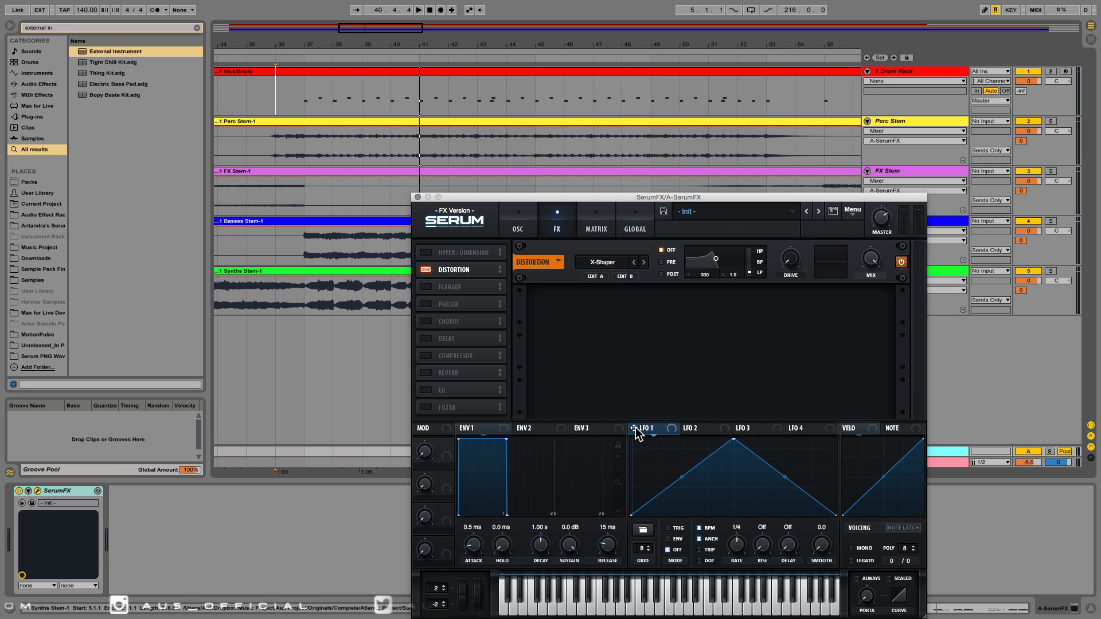
pyautogui.moveTo(865, 259); pyautogui.dragTo(853, 332)
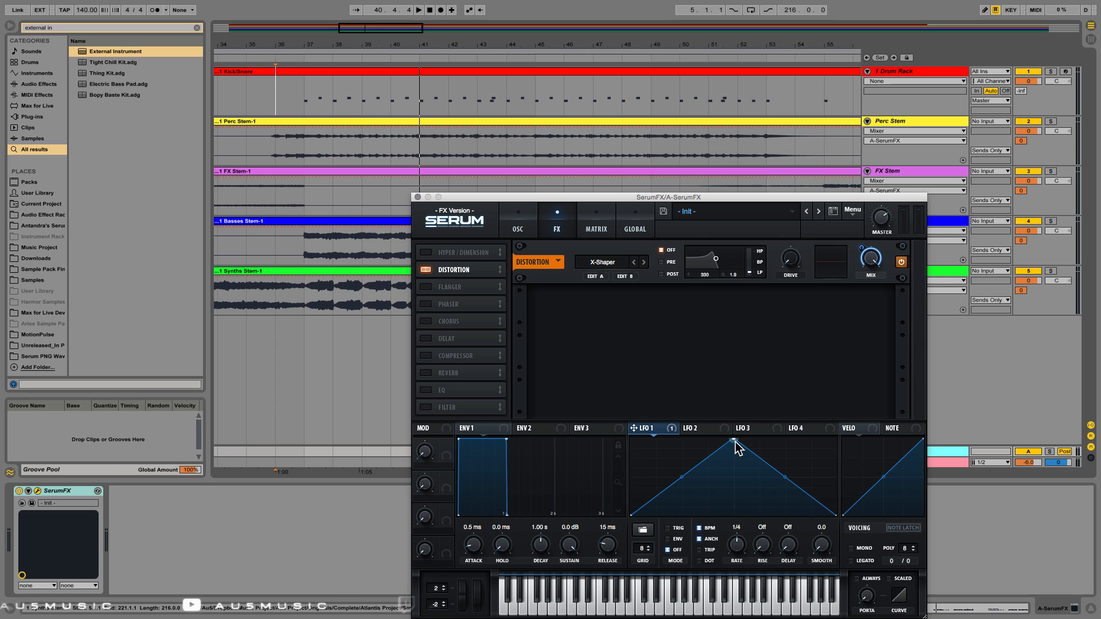
pyautogui.moveTo(733, 438); pyautogui.dragTo(851, 429)
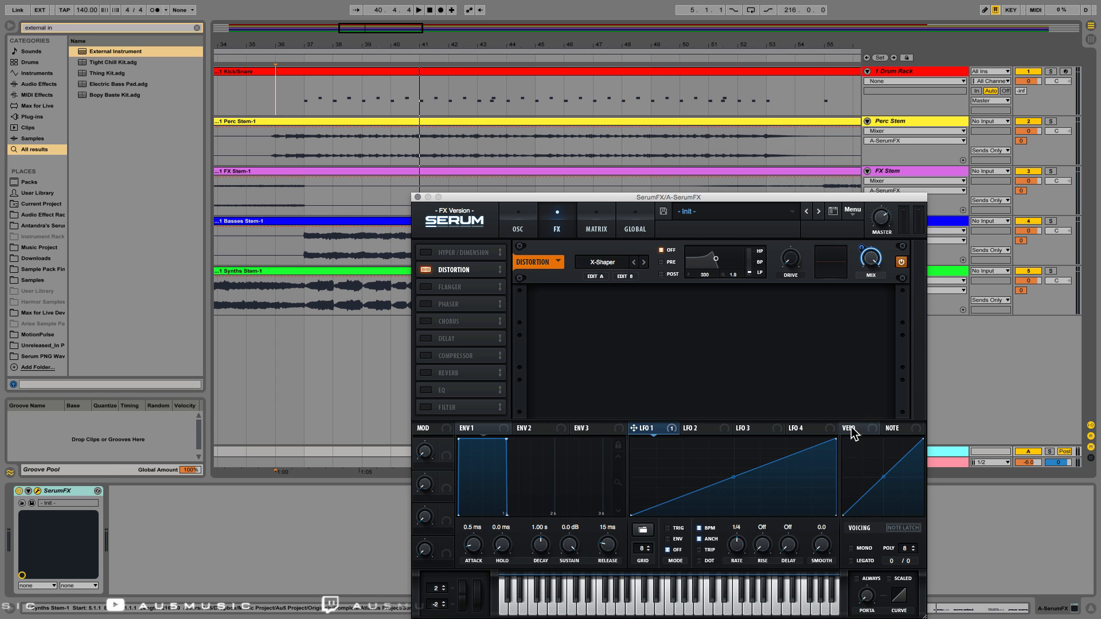
pyautogui.doubleClick(735, 476)
pyautogui.moveTo(735, 476); pyautogui.dragTo(693, 485)
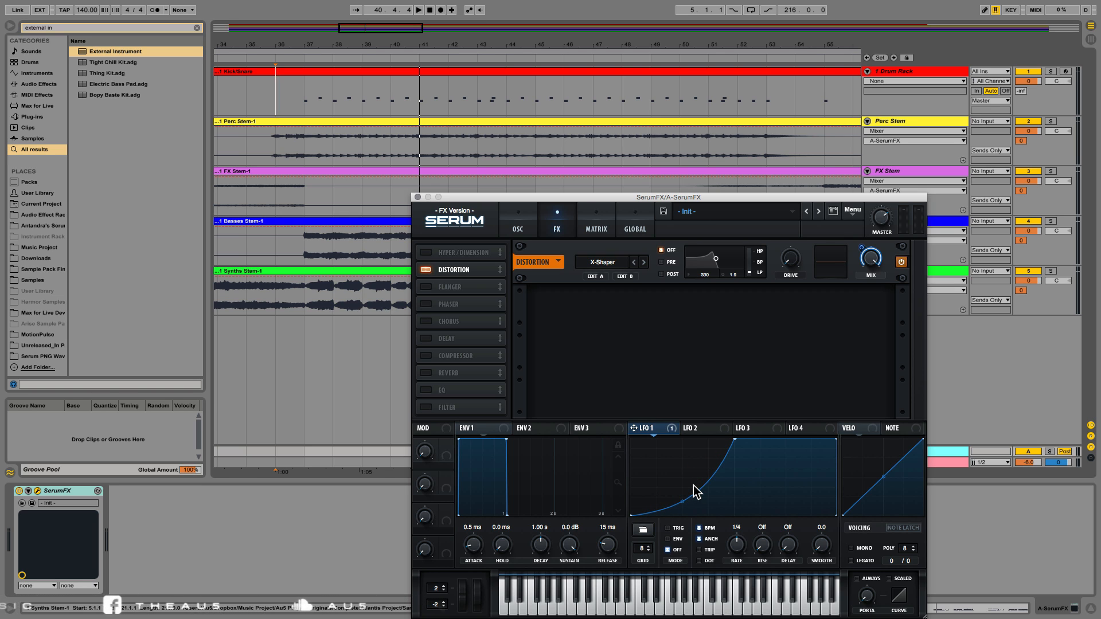
# - Set LFO 1 to ENV mode and enable Note Latch
pyautogui.click(667, 539)
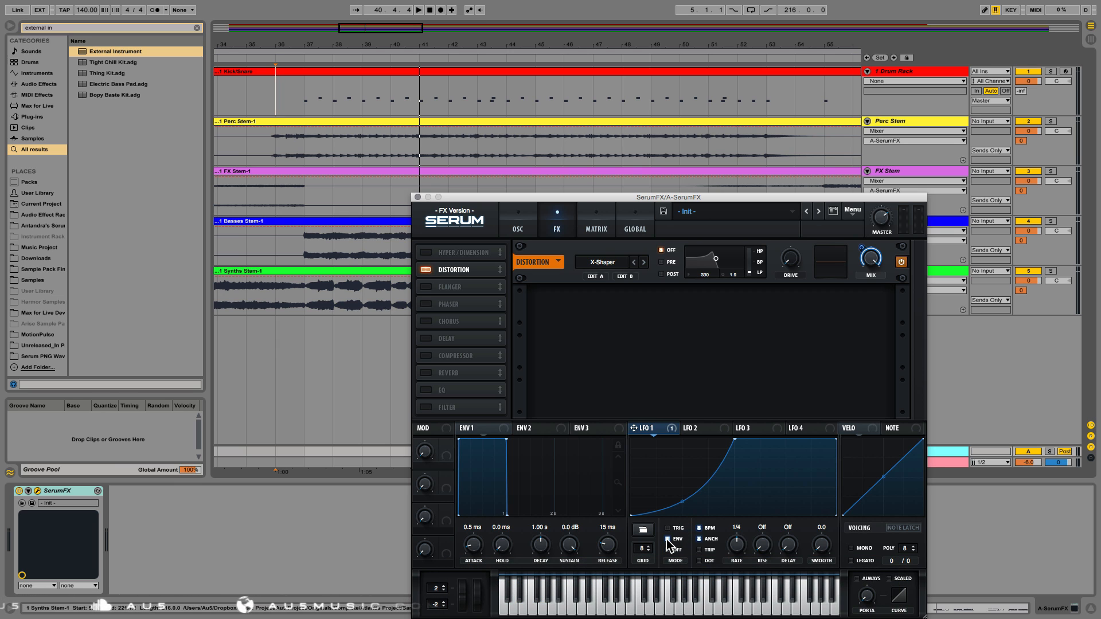
pyautogui.click(899, 529)
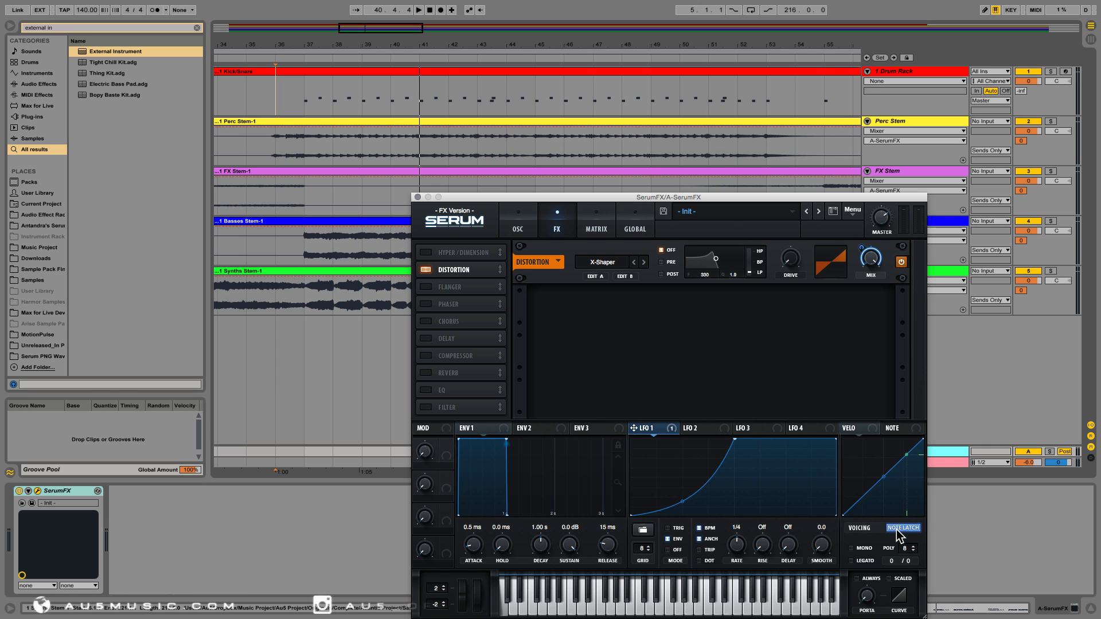
# - Set the release of Envelope 1 to 32 s in SerumFX and play the arrangement to audition the ducking
pyautogui.moveTo(609, 546); pyautogui.dragTo(618, 419)
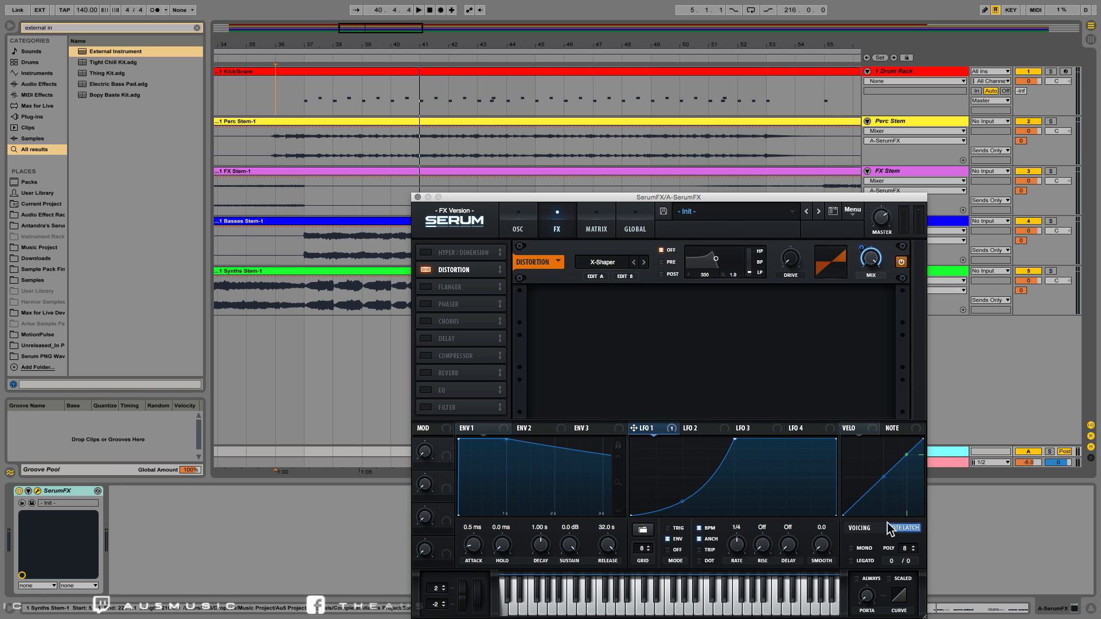
pyautogui.press('space')
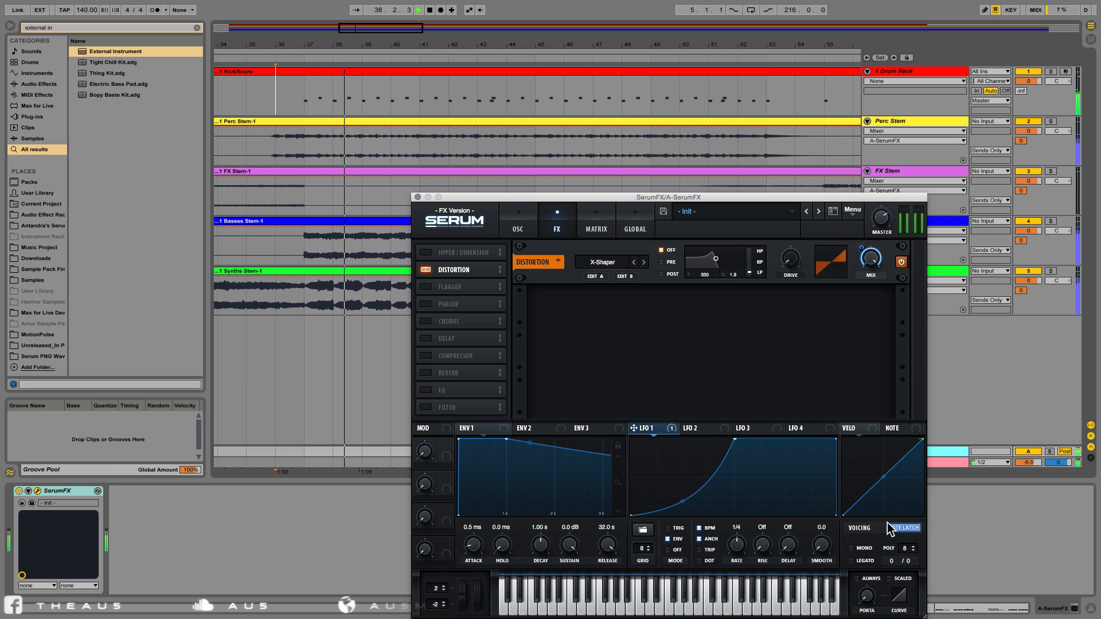
# - Audition LFO 1 with its peak point at about a quarter of the cycle, and move the peak to just past the midpoint
pyautogui.moveTo(735, 439); pyautogui.dragTo(681, 410)
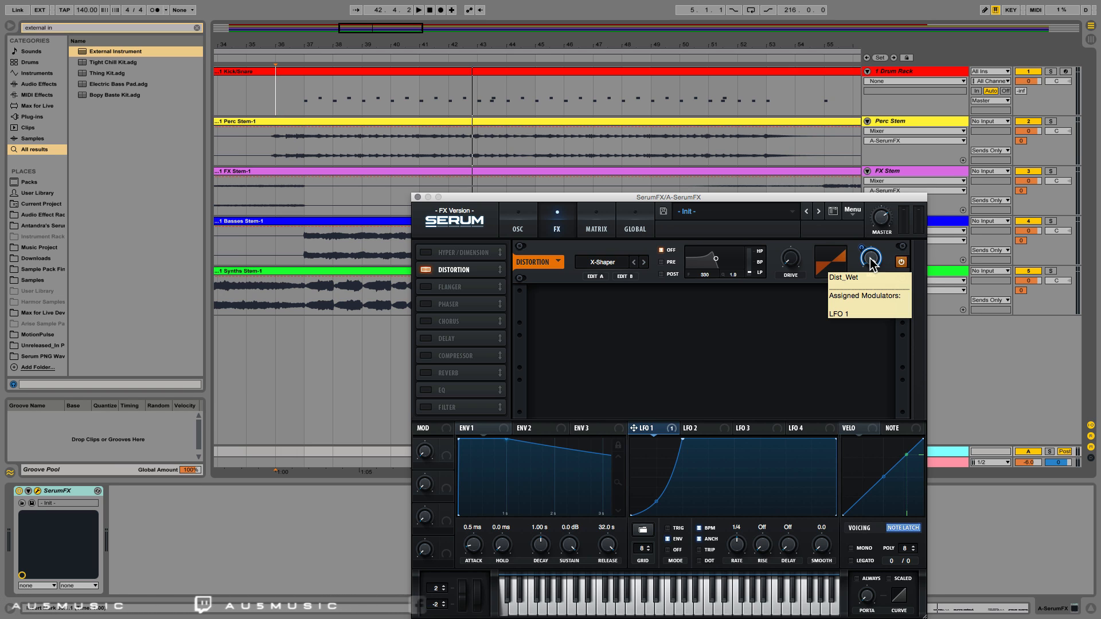
pyautogui.press('space')
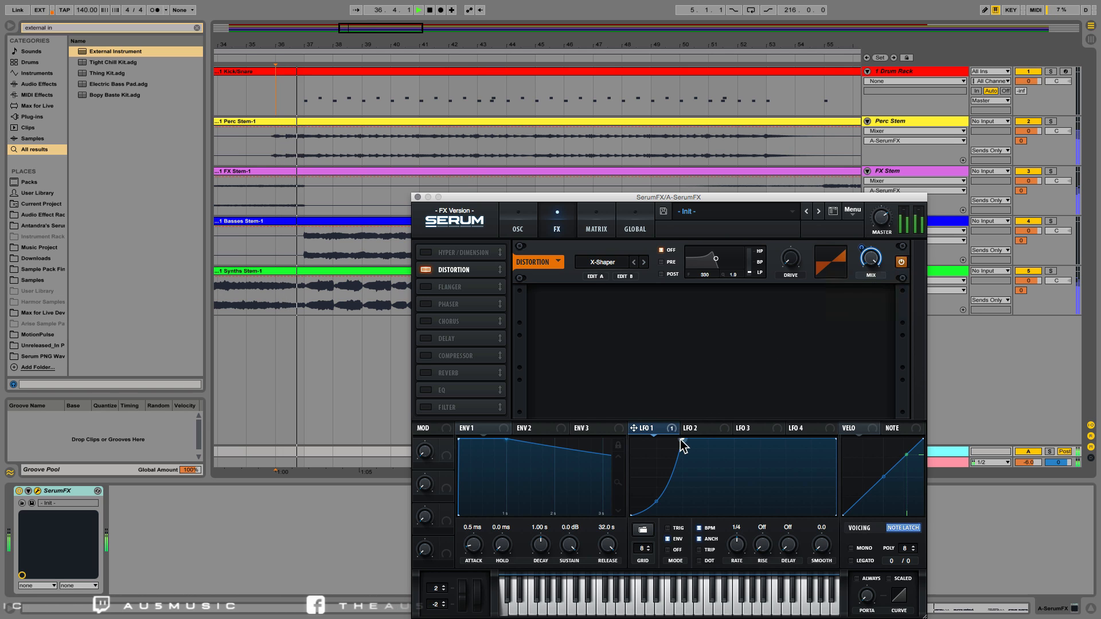
pyautogui.moveTo(682, 441); pyautogui.dragTo(743, 439)
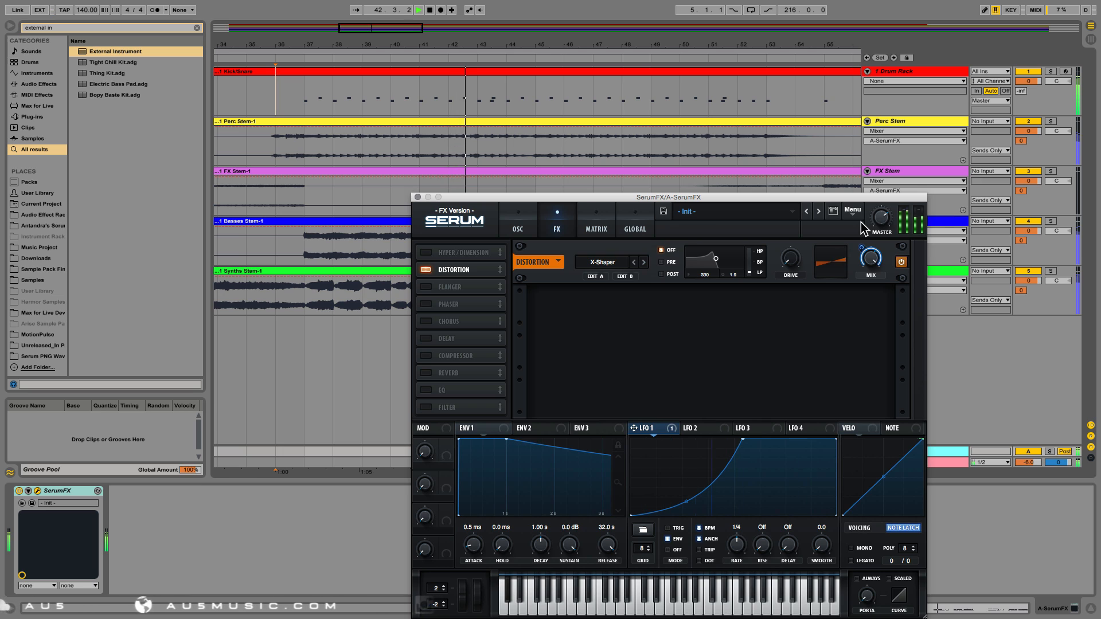
pyautogui.press('space')
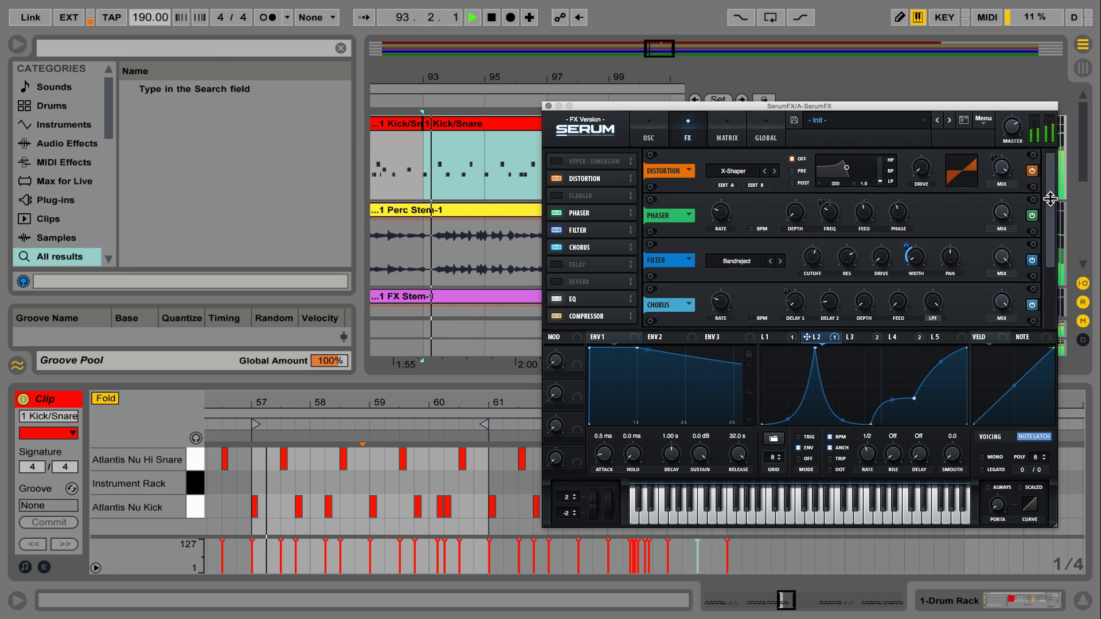
# - Examine the curves of LFO 3, LFO 1 and LFO 4 and the effect parameters they modulate in SerumFX during playback
pyautogui.moveTo(1050, 199)
pyautogui.mouseDown()
pyautogui.moveTo(1055, 258)
pyautogui.moveTo(1051, 201)
pyautogui.mouseUp()
pyautogui.click(845, 336)
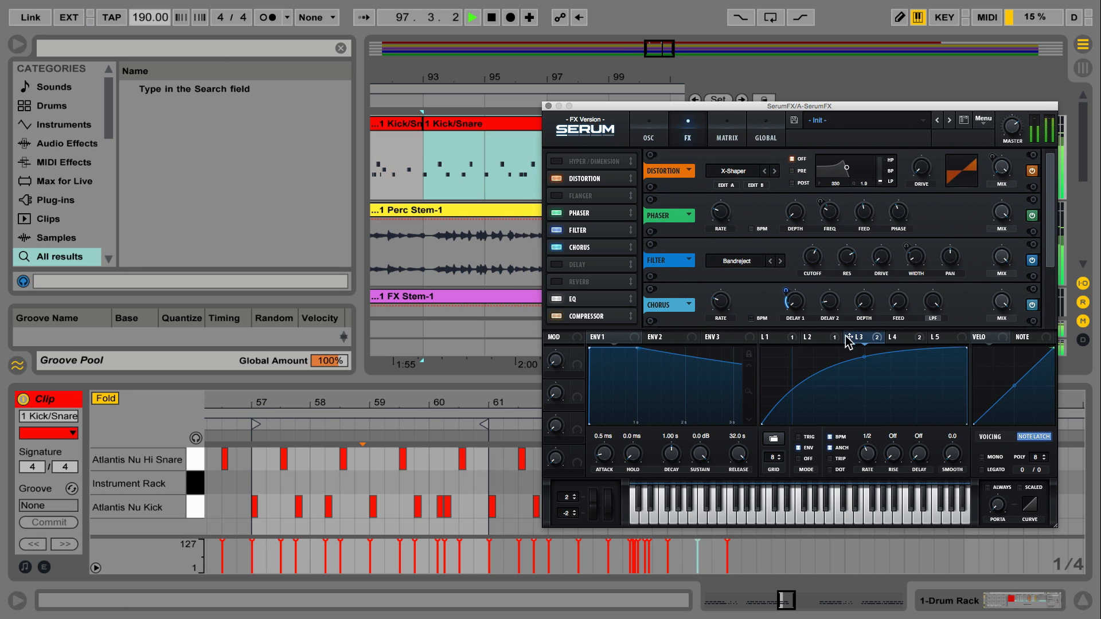
pyautogui.click(780, 337)
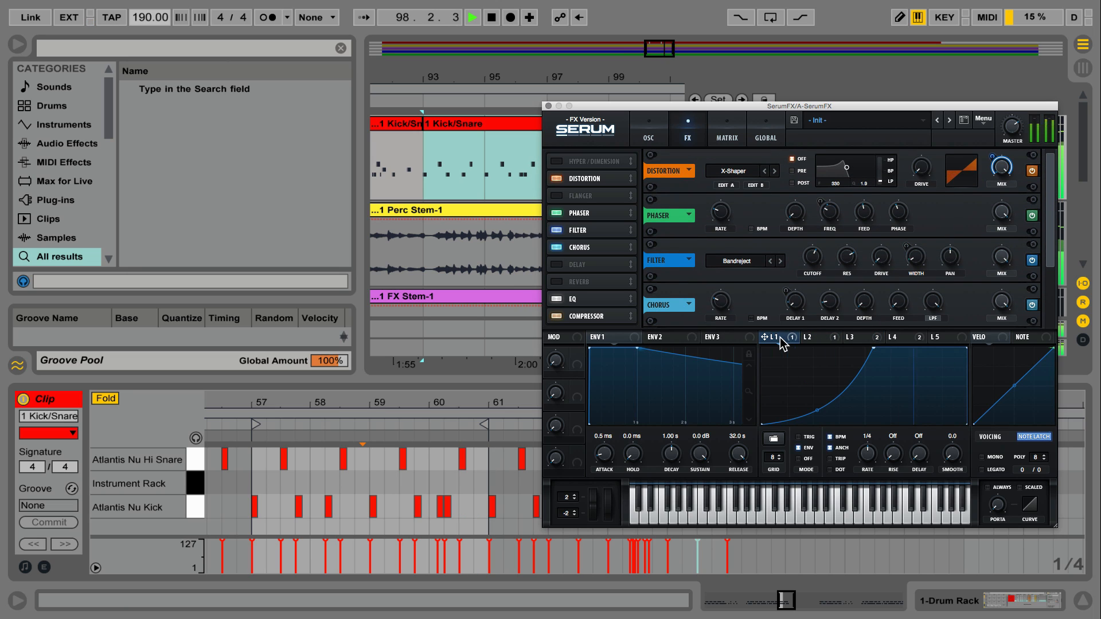
pyautogui.click(901, 337)
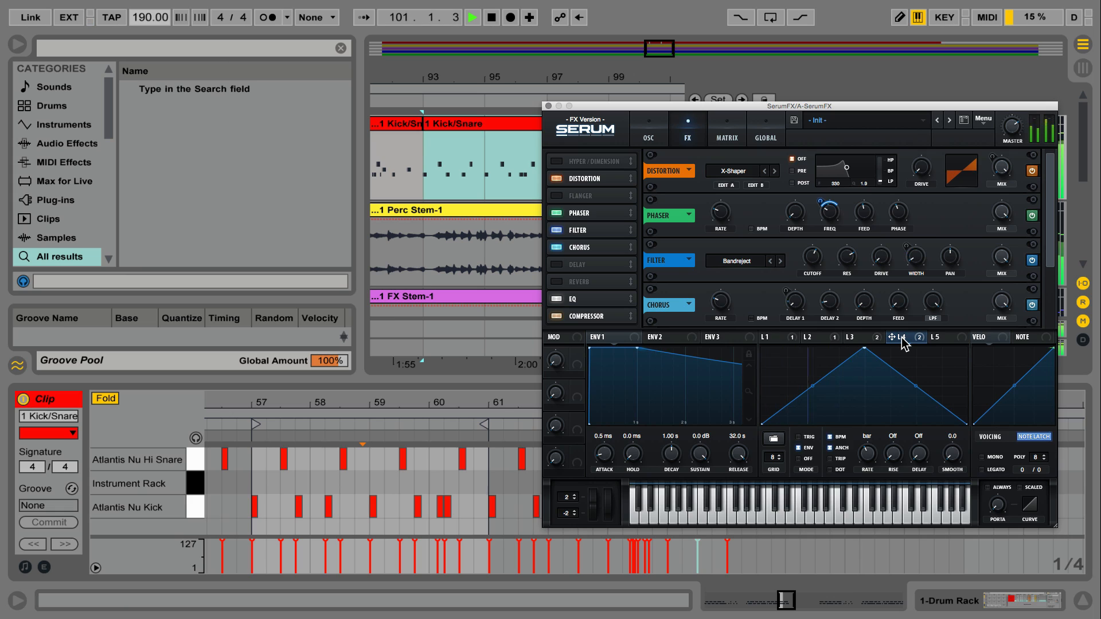